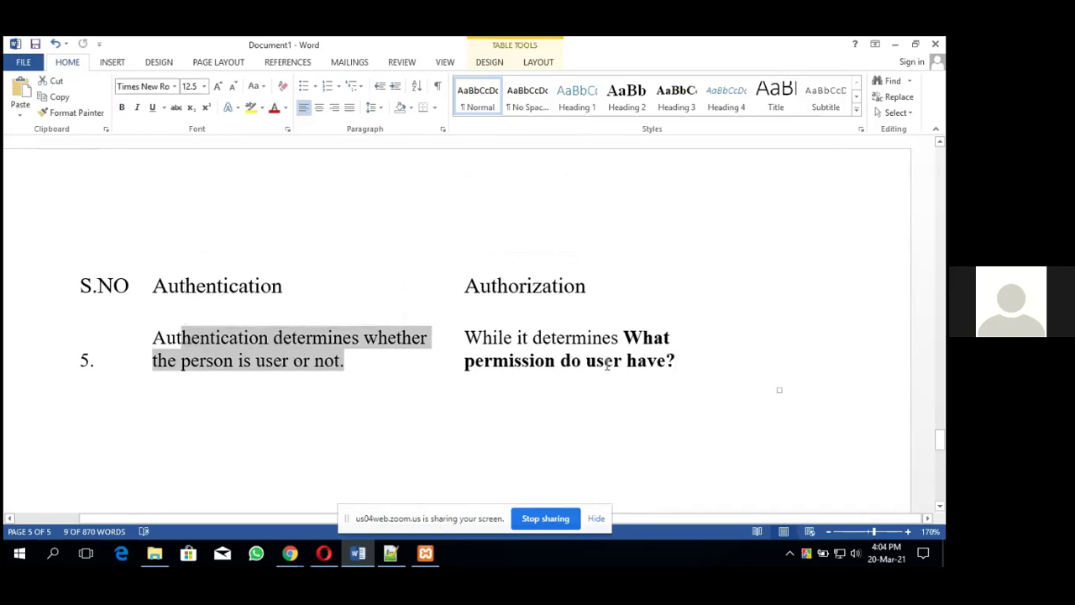
- Review row 5 of the authentication and authorization table, then switch to the Zoom meeting window in Chrome
left_click(688, 347)
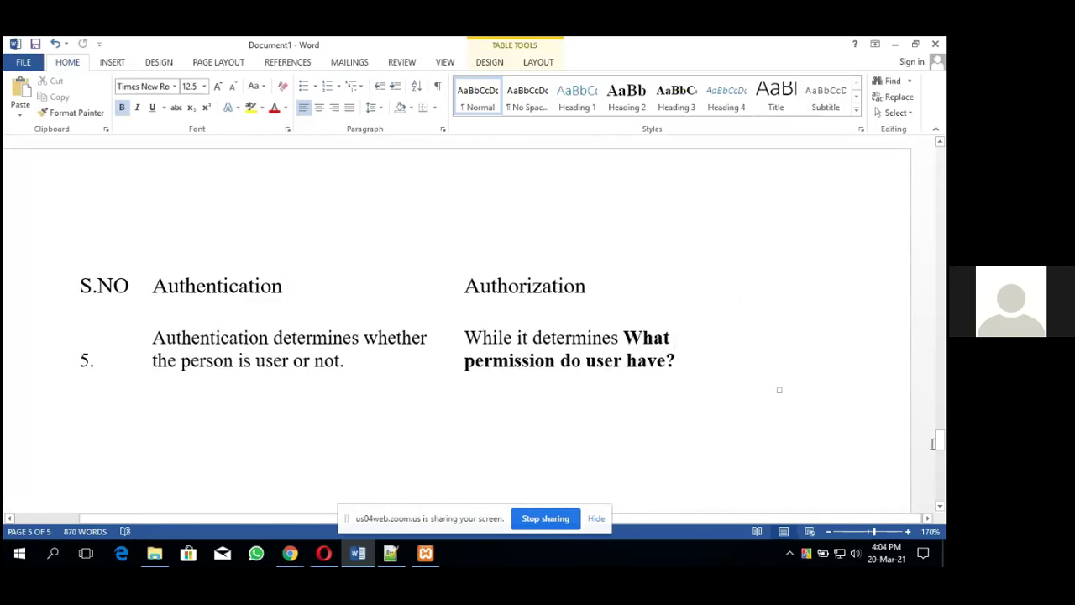
mouse_move(939, 442)
left_mouse_down()
mouse_move(940, 481)
mouse_move(939, 440)
left_mouse_up()
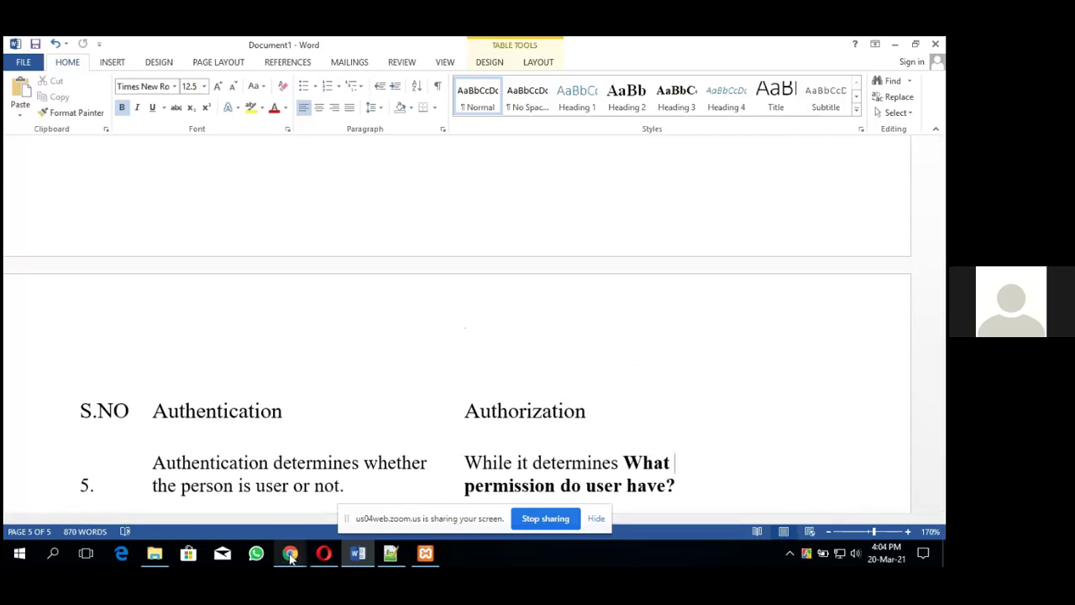
mouse_move(290, 556)
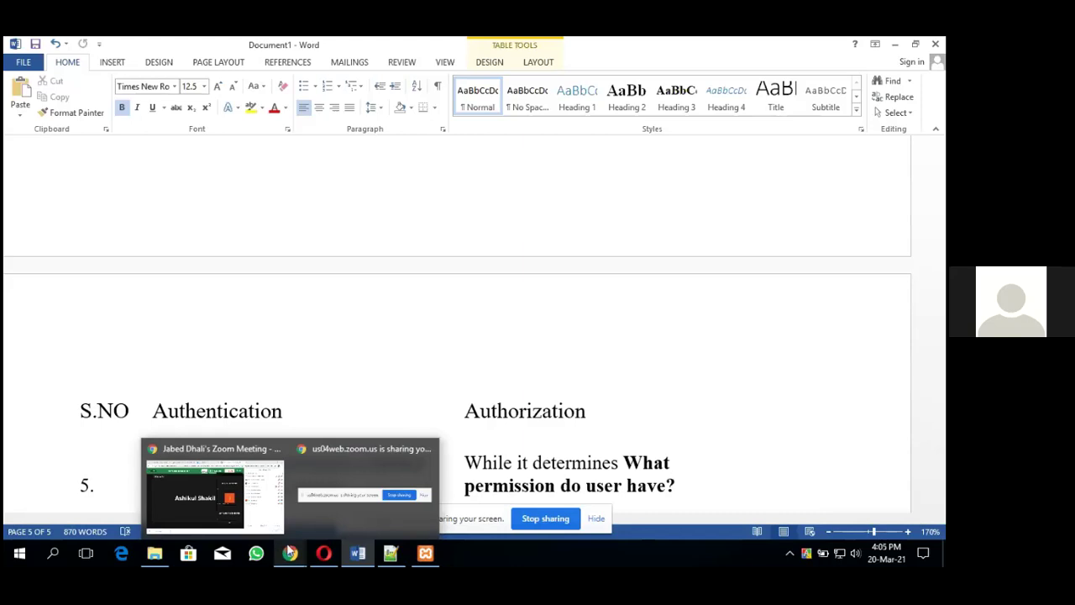
left_click(195, 503)
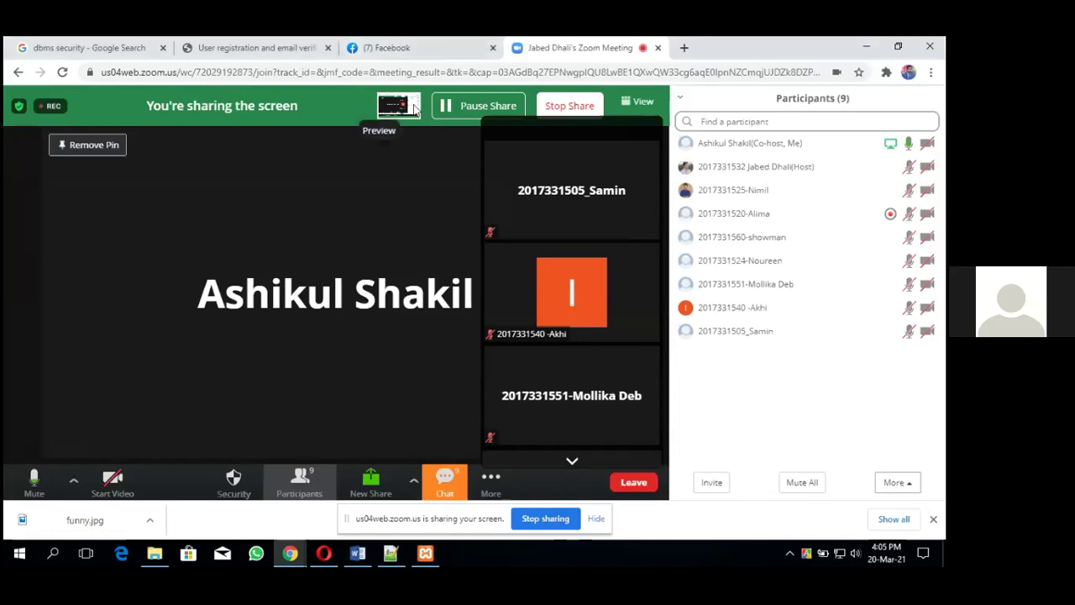
- Switch to File Explorer and open the xampp folder on Local Disk (C:)
left_click(159, 556)
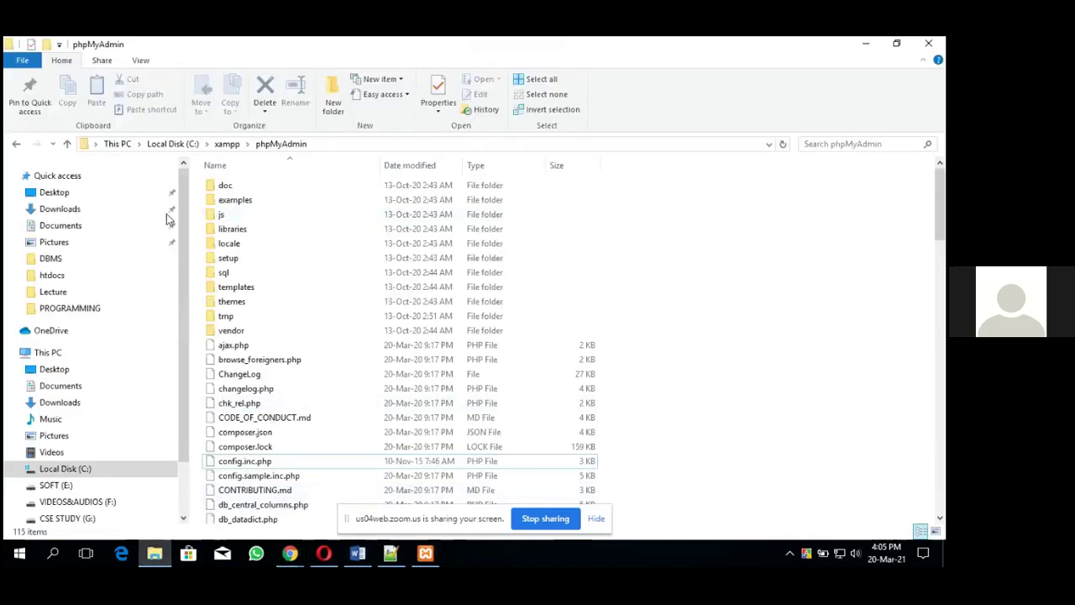
left_click(85, 472)
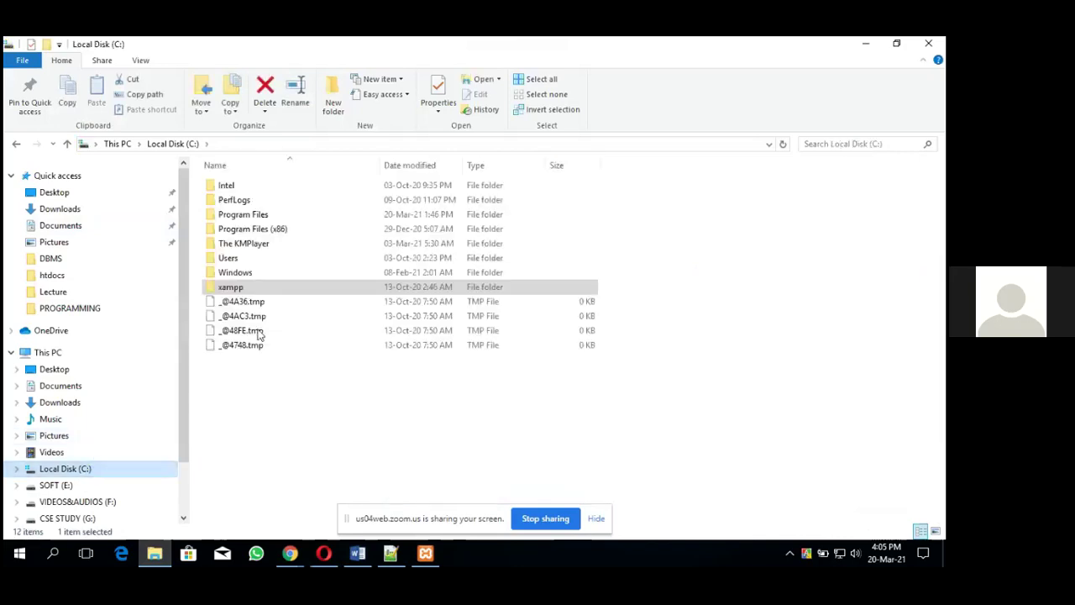
double_click(231, 286)
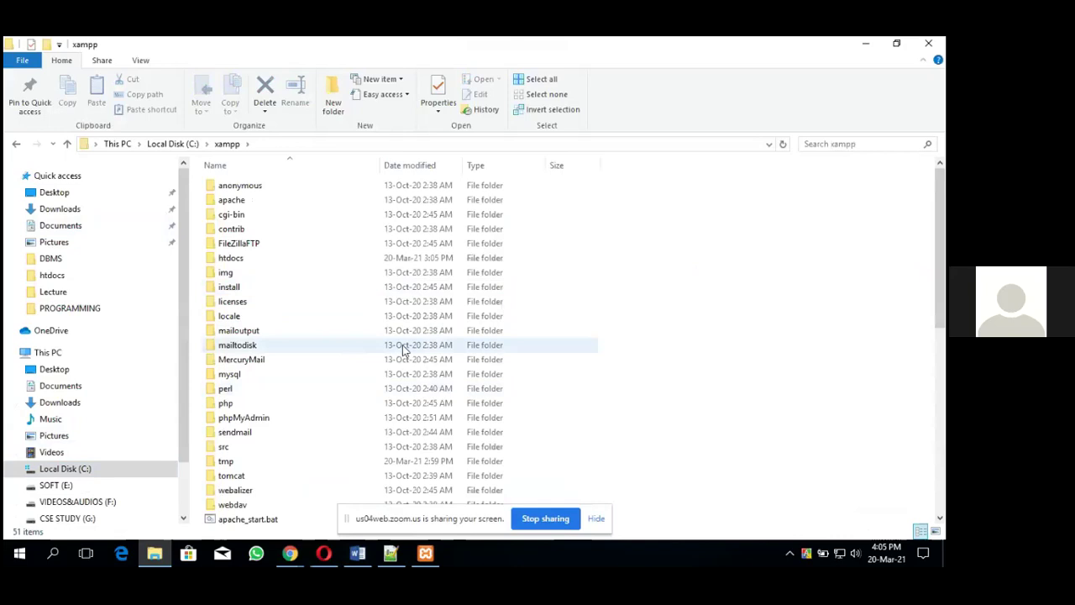
left_click(87, 475)
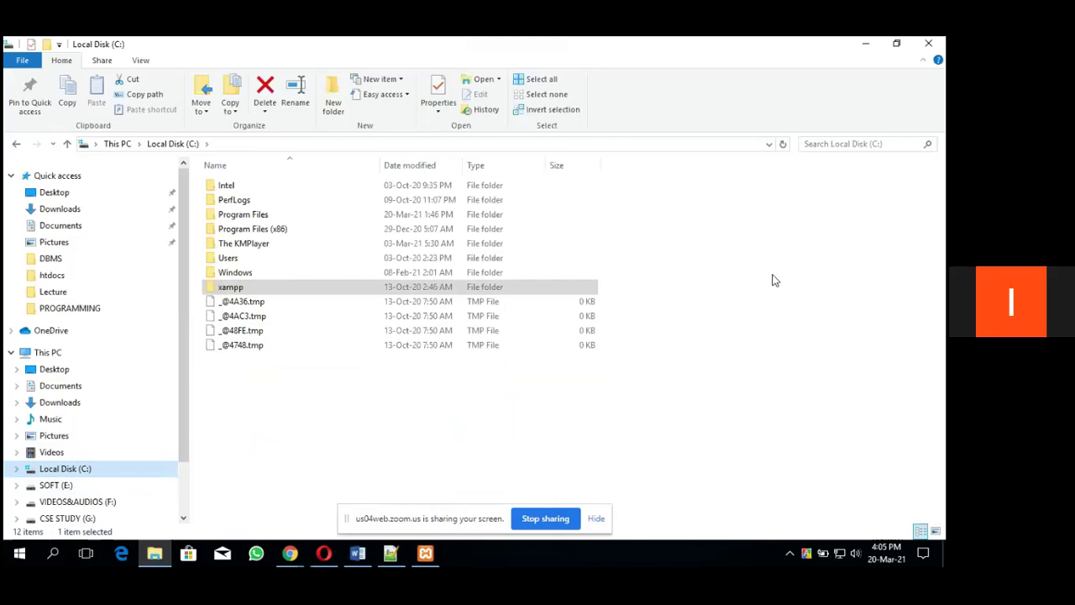
left_click(240, 288)
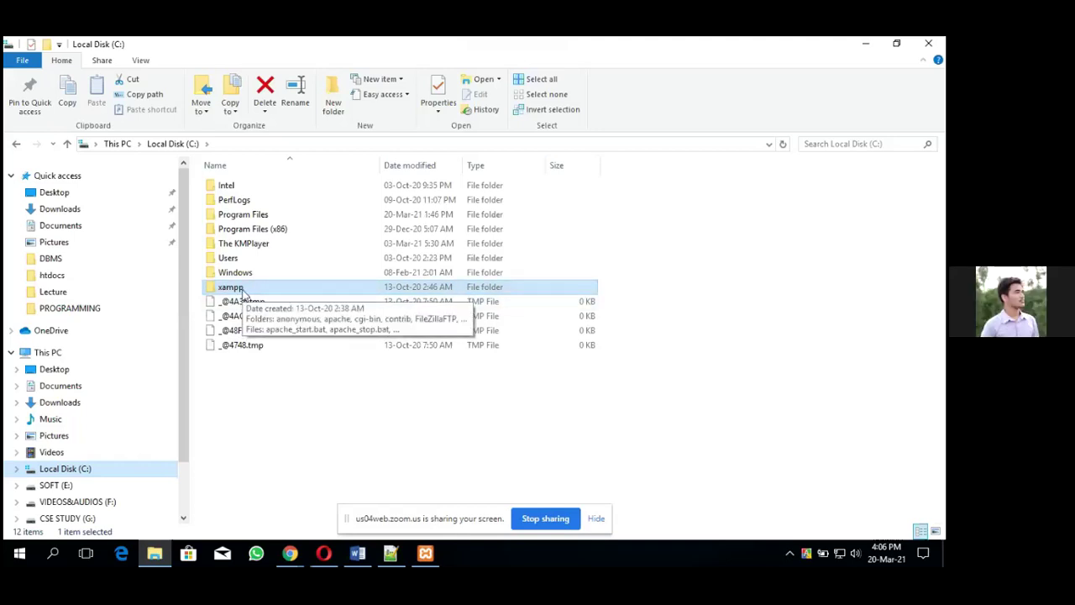
double_click(239, 288)
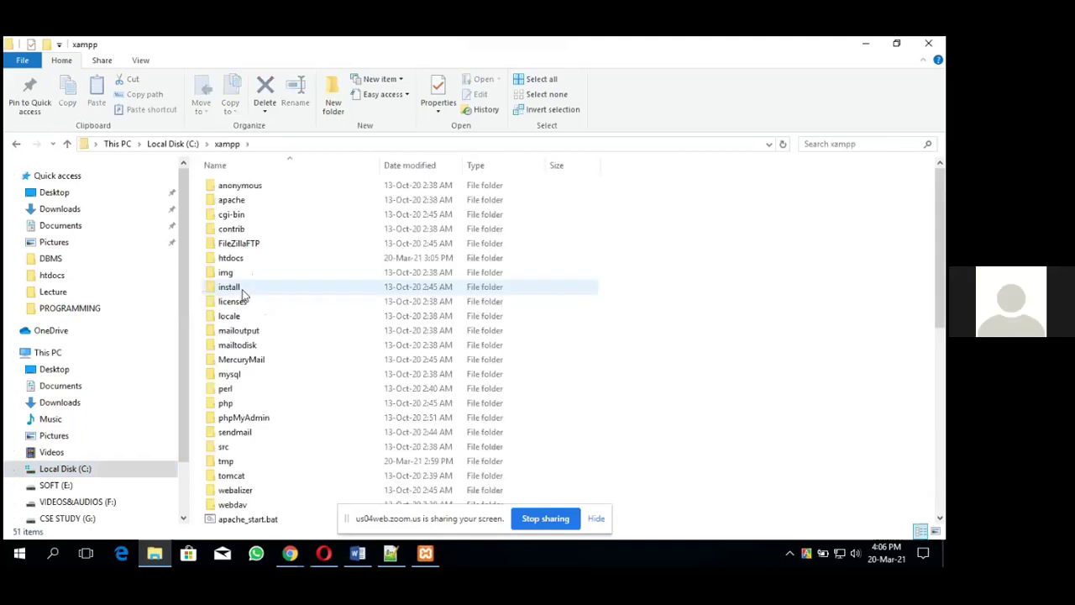
- Go back up to This PC and browse through Local Disk (C:) and xampp into the phpMyAdmin folder
left_click(68, 145)
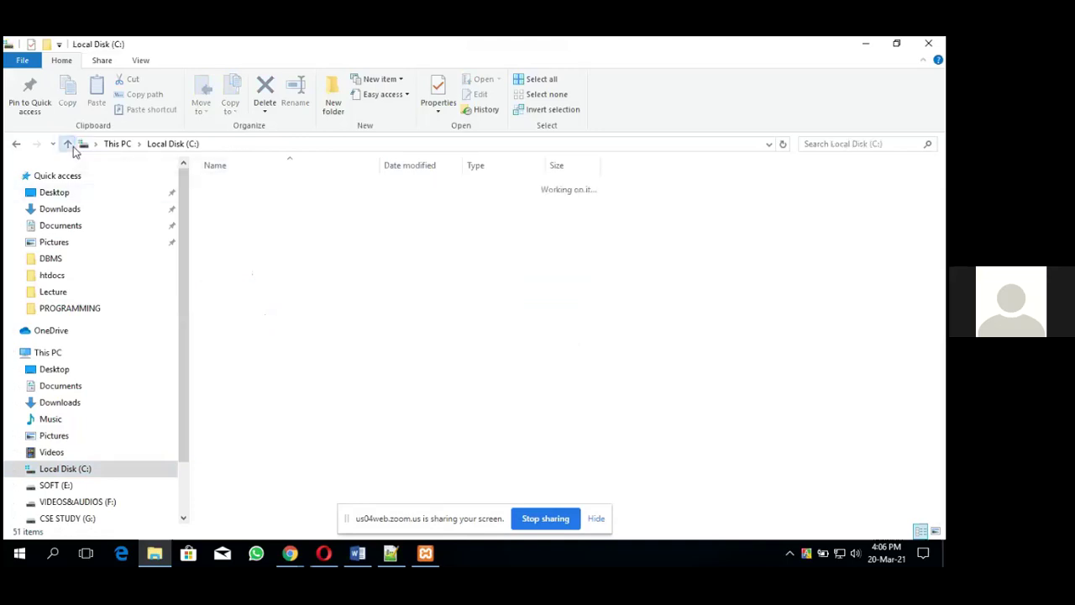
left_click(69, 145)
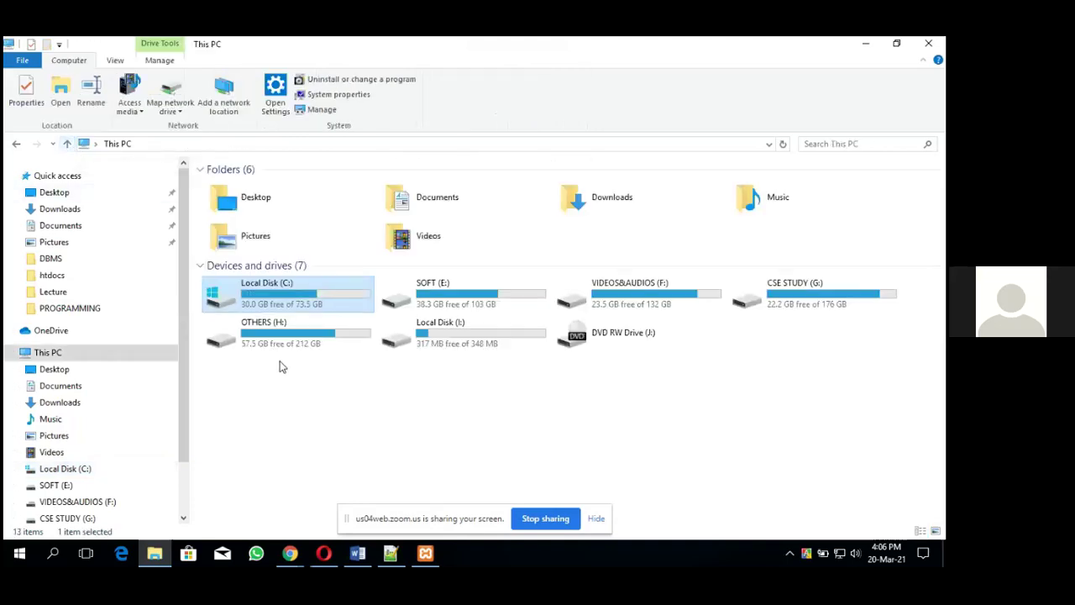
double_click(222, 300)
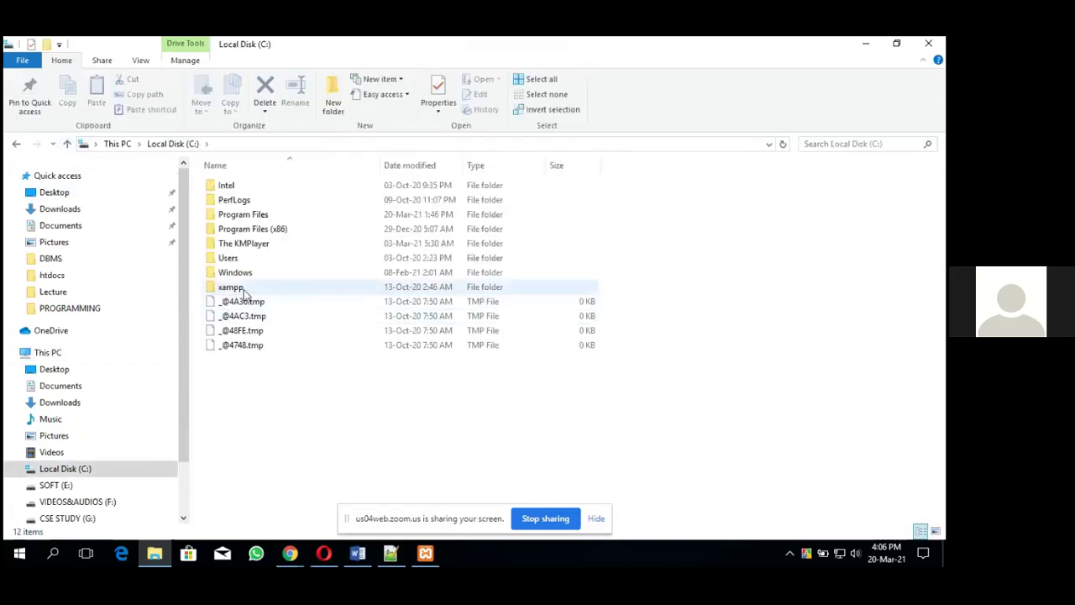
left_click(244, 290)
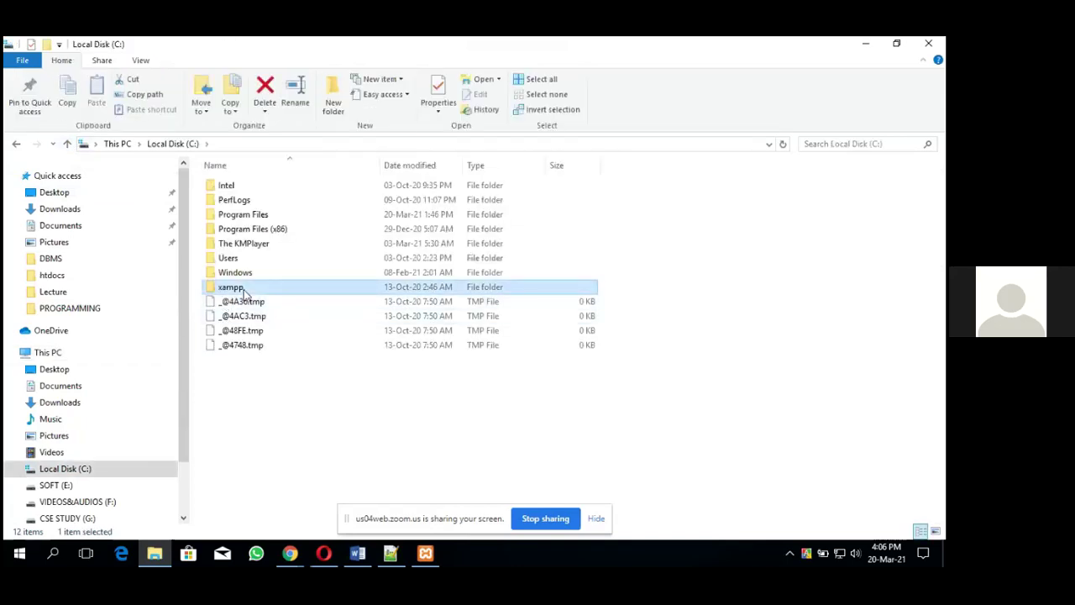
double_click(267, 288)
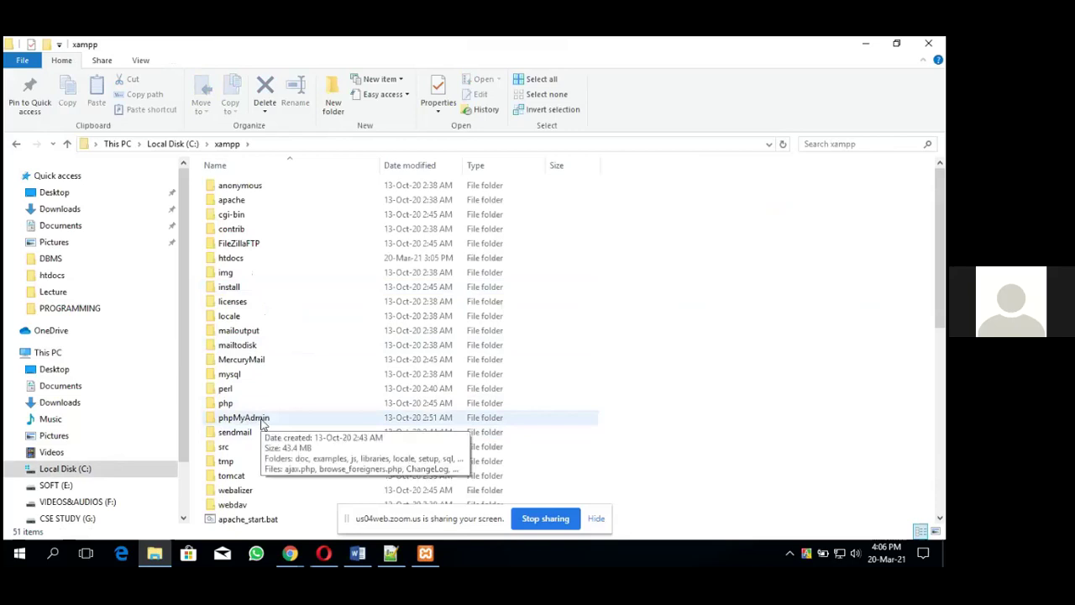
double_click(278, 419)
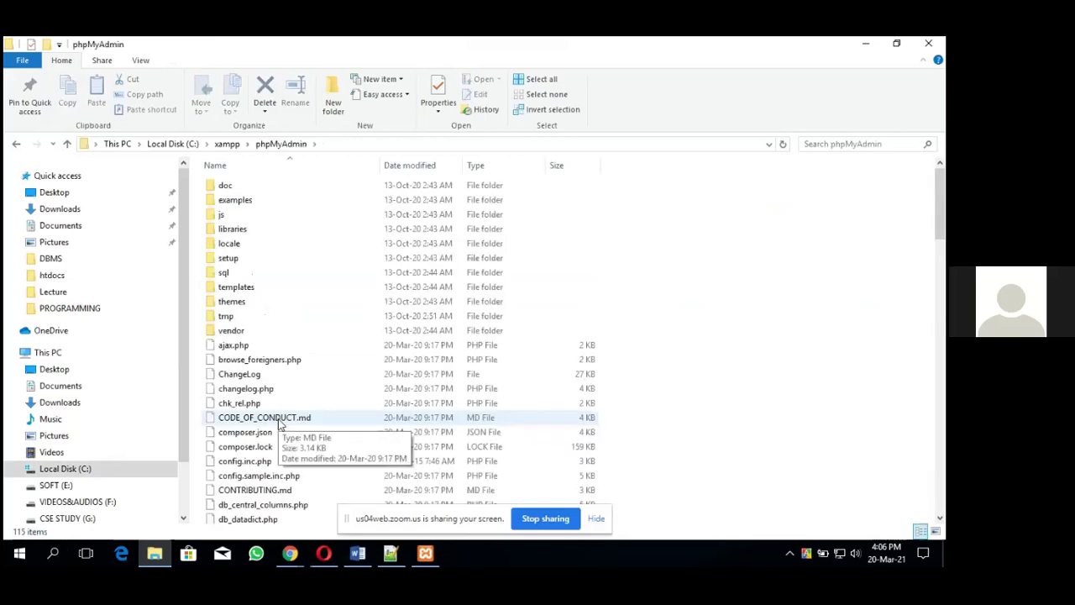
- Open config.inc.php from the phpMyAdmin folder for editing in Notepad++
left_click(250, 465)
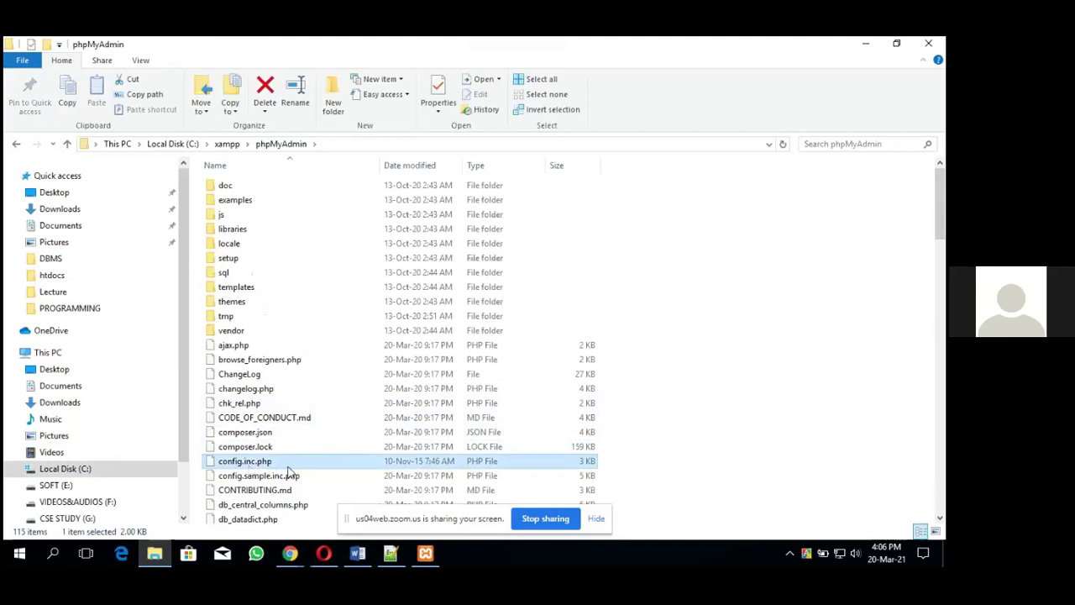
double_click(285, 465)
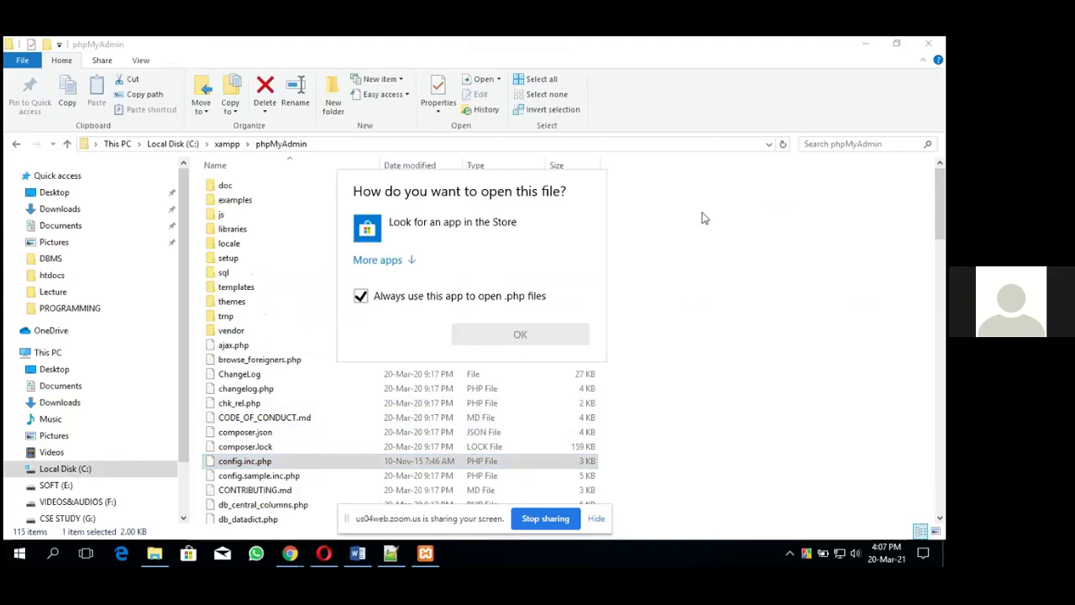
left_click(642, 246)
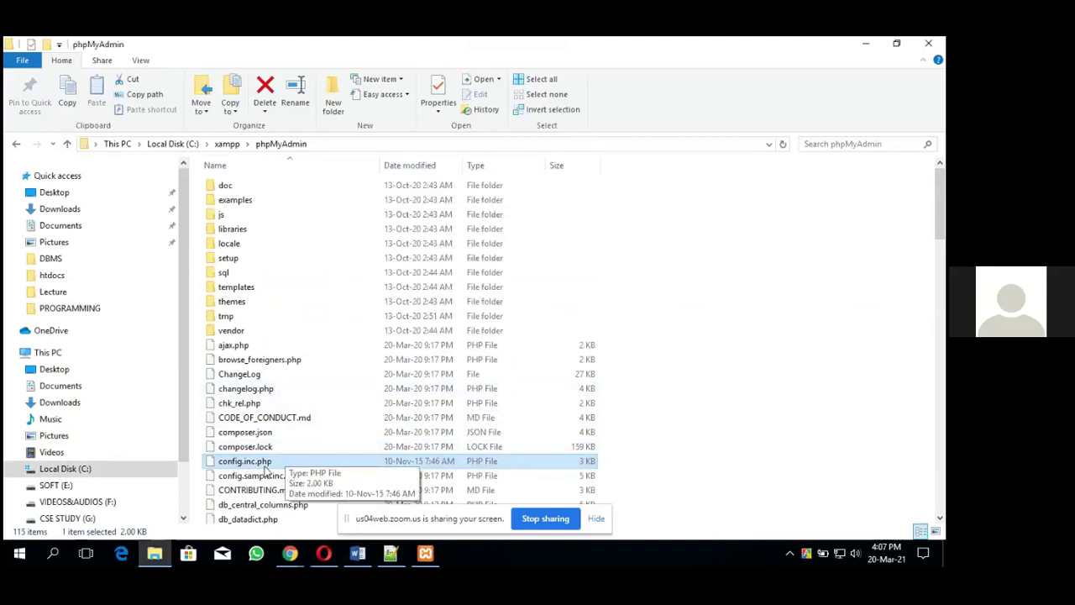
right_click(267, 466)
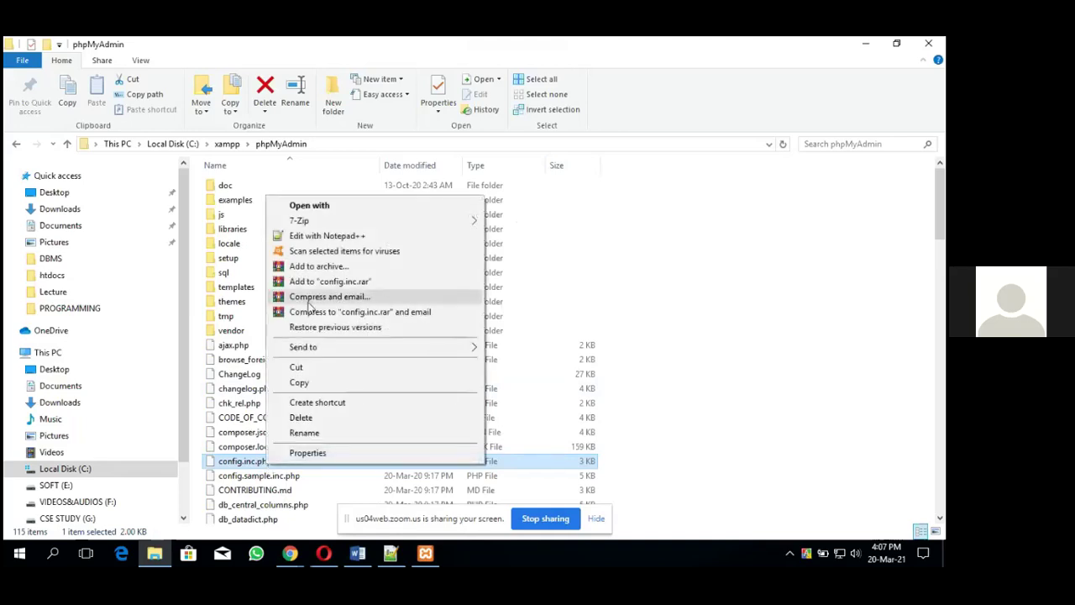
left_click(294, 240)
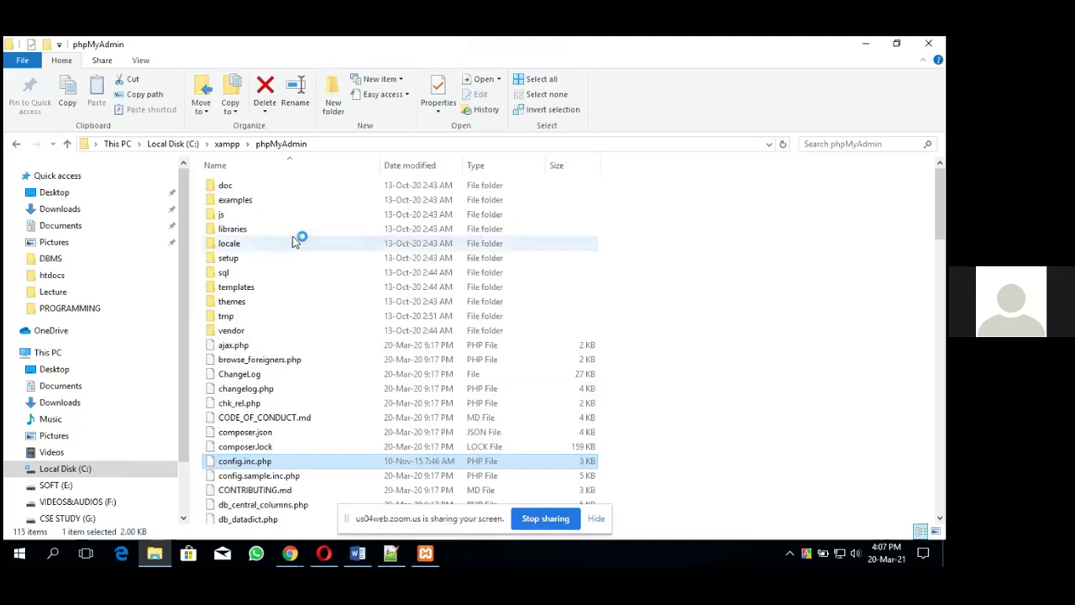
- Look through the server configuration and authentication settings in config.inc.php
left_click_drag(939, 221, 939, 271)
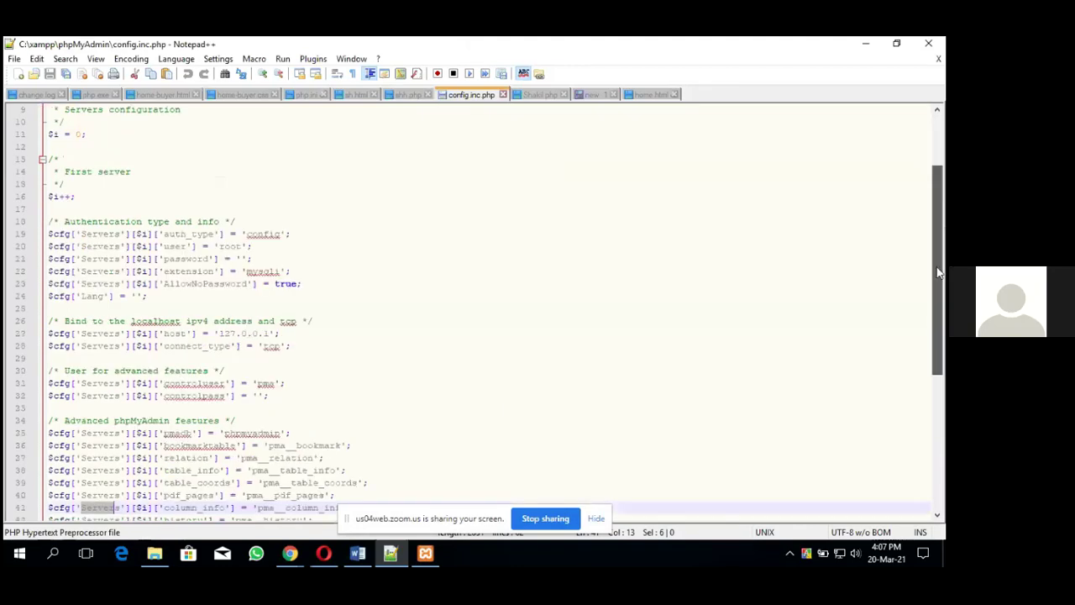
left_click_drag(939, 271, 941, 220)
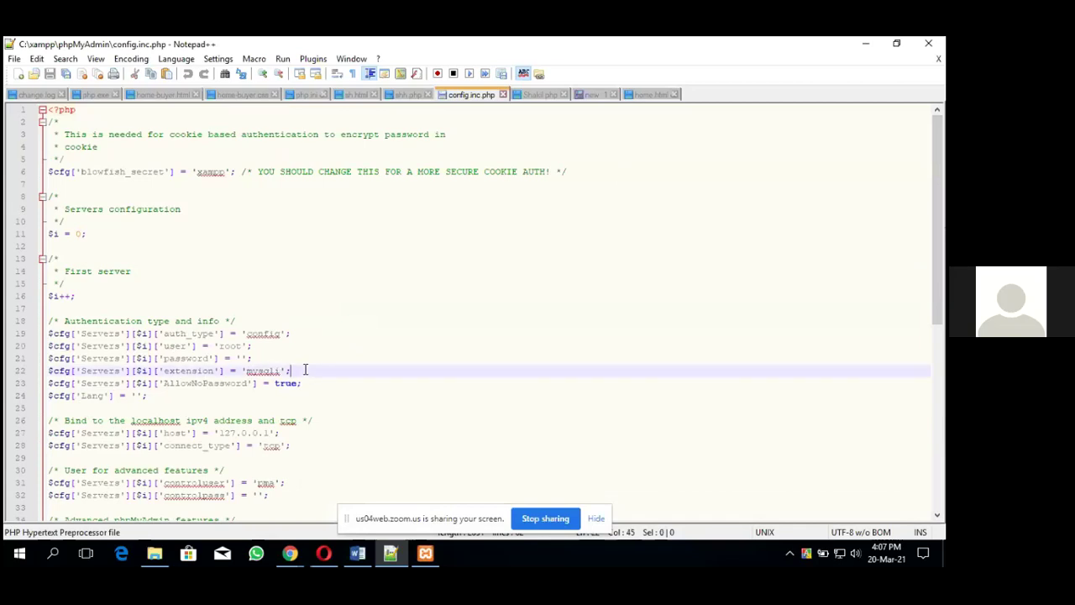
left_click(146, 382)
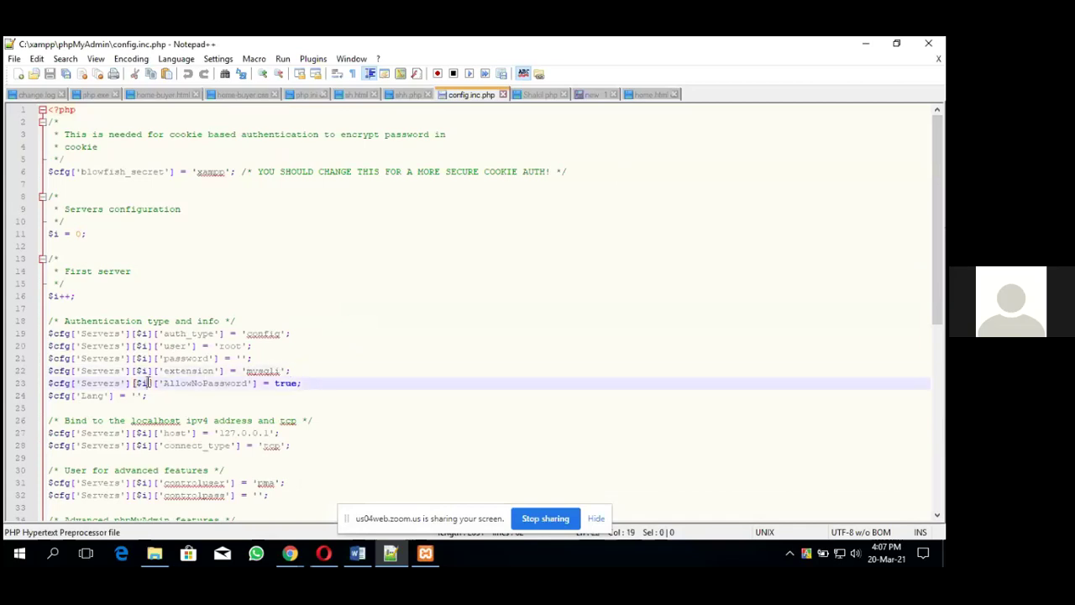
- Examine the localhost binding settings, highlighting the host address 127.0.0.1 and checking the connect_type line
left_click(282, 432)
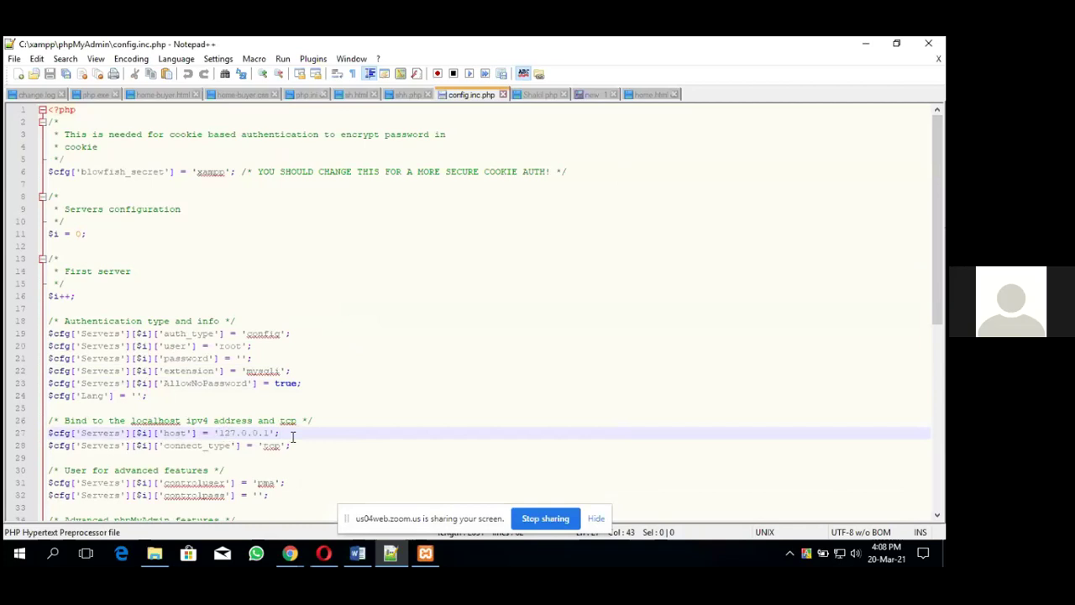
left_click(220, 433)
left_click_drag(219, 432, 270, 434)
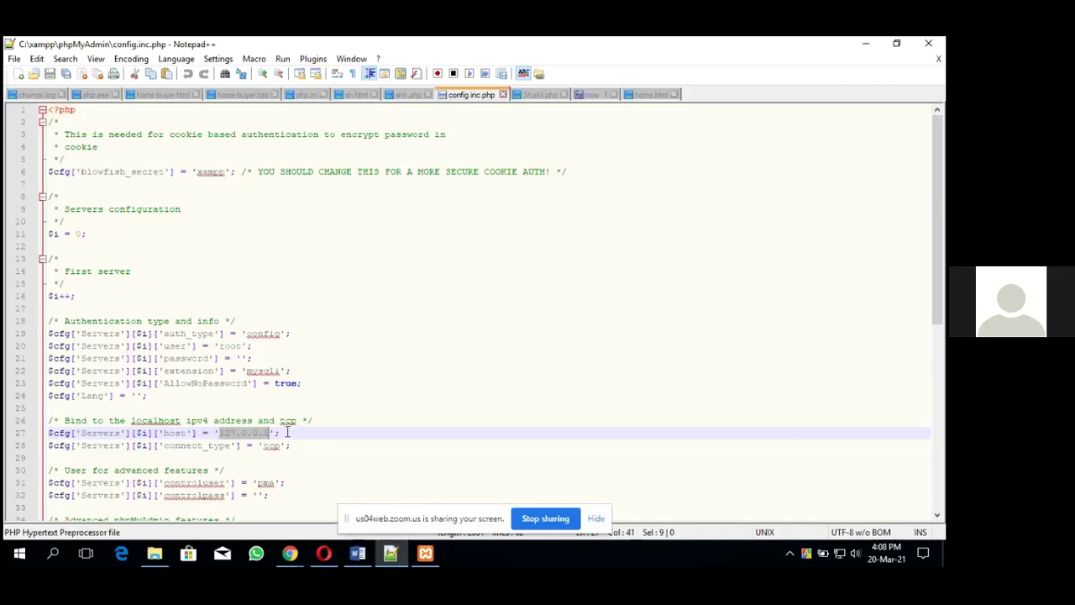
left_click(287, 433)
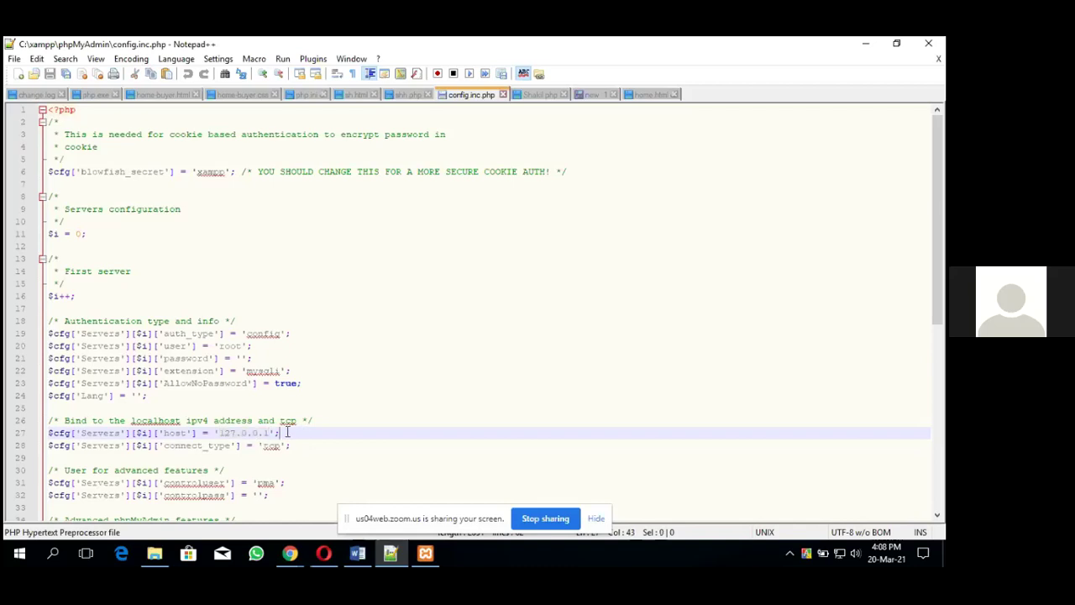
left_click(220, 433)
left_click_drag(220, 433, 269, 432)
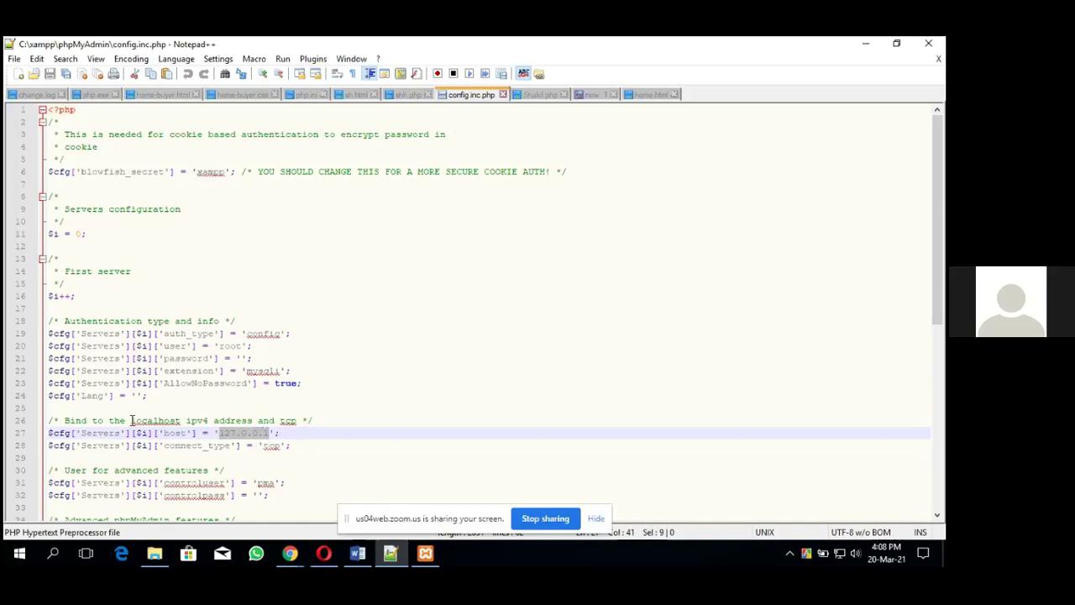
left_click_drag(131, 420, 270, 434)
left_click(220, 432)
left_click(300, 447)
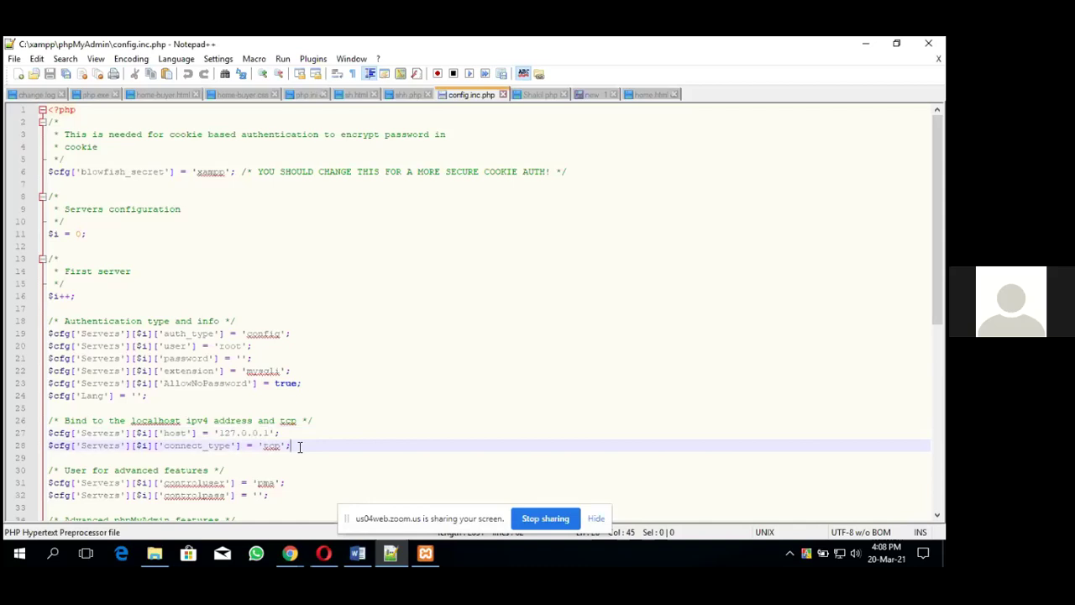
- Examine the user and password settings under the authentication type and info section
left_click(241, 358)
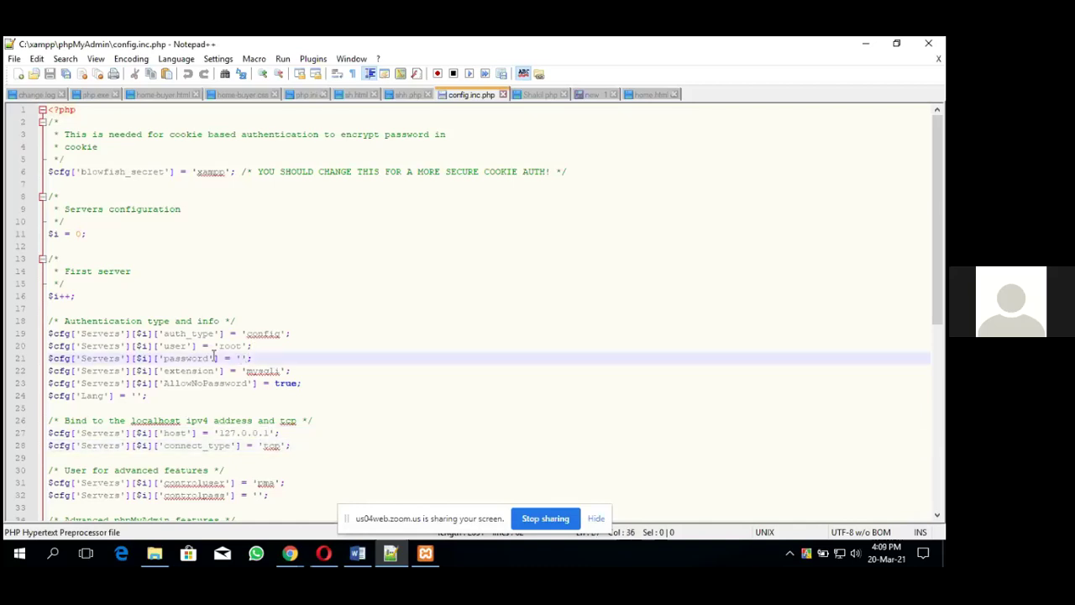
left_click_drag(254, 345, 157, 346)
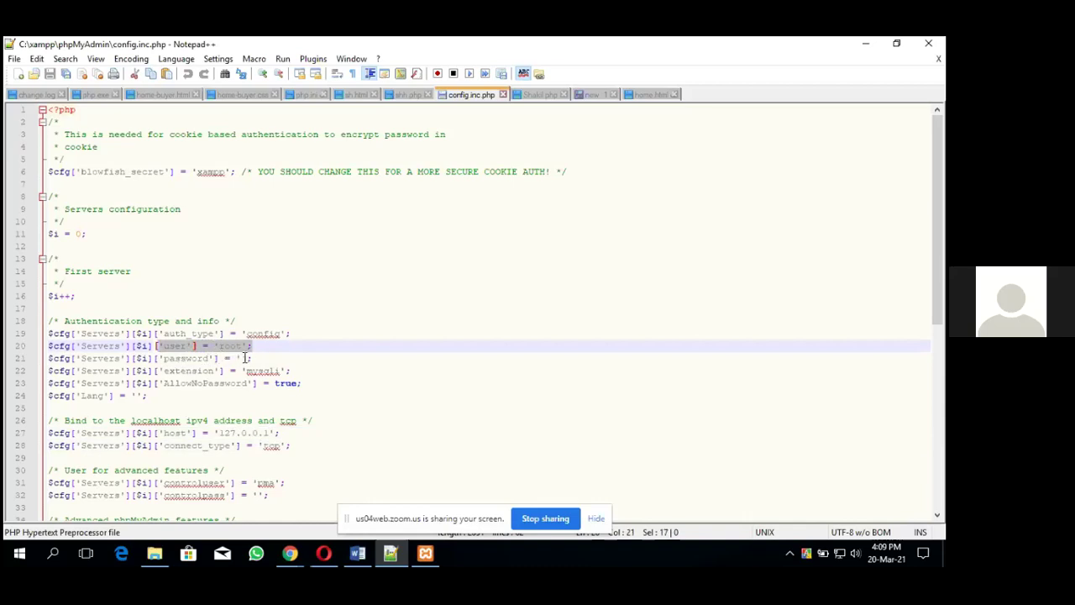
left_click(243, 358)
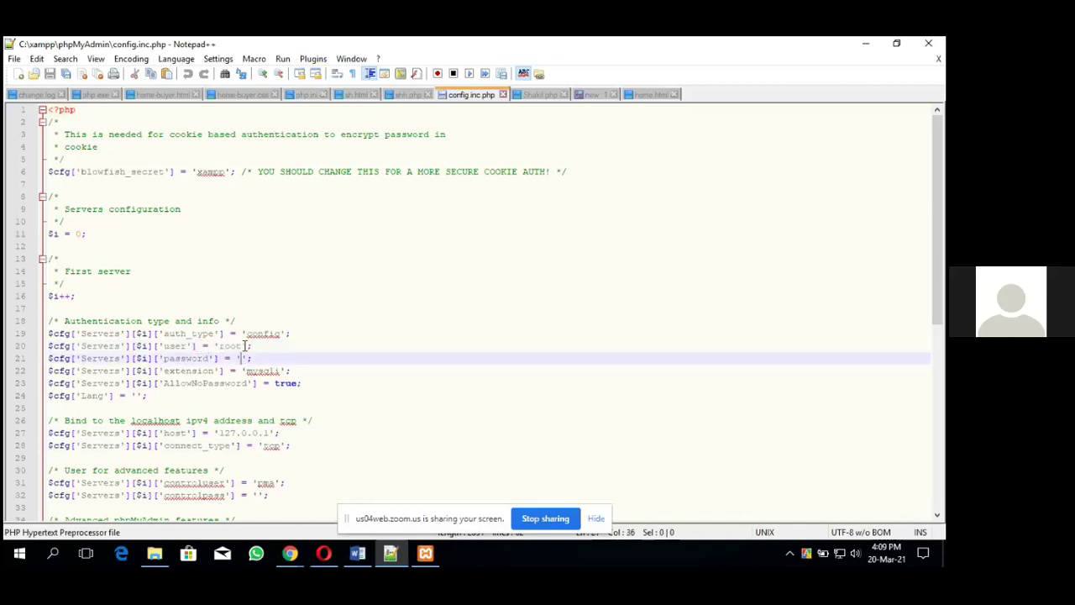
left_click(248, 345)
left_click(242, 358)
left_click(255, 358)
left_click(269, 357)
- Switch back to File Explorer and reopen the phpMyAdmin folder by way of its parent xampp folder
left_click(154, 559)
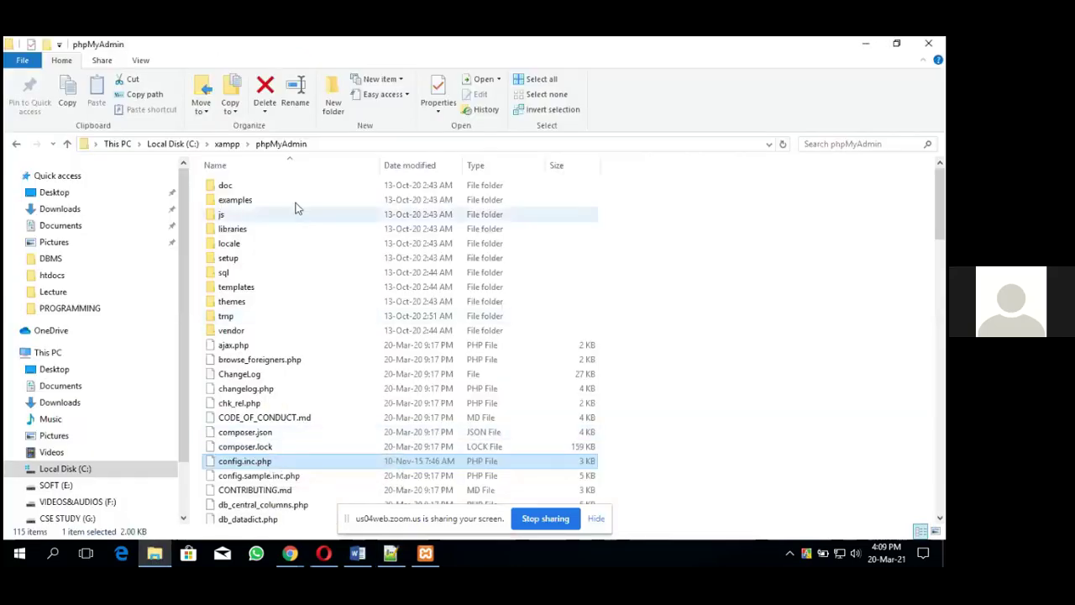
left_click(227, 145)
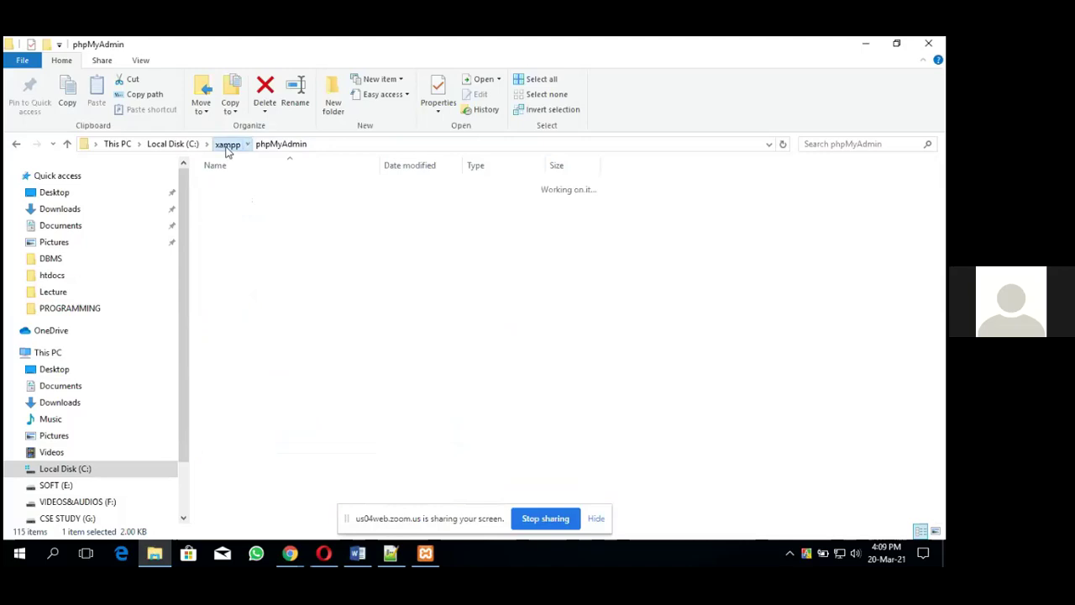
double_click(247, 423)
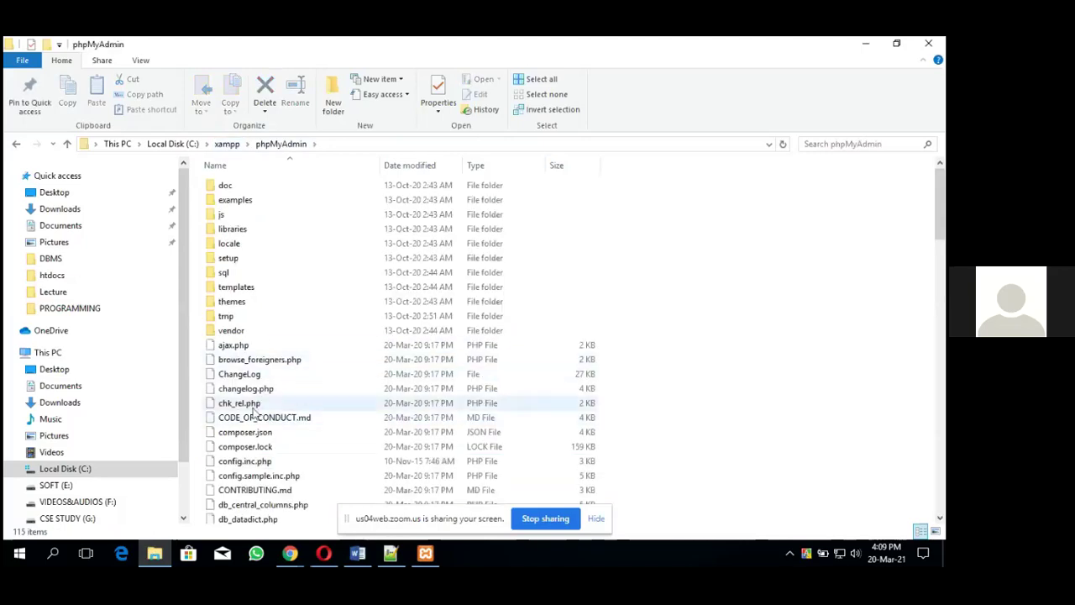
- Select config.inc.php in the phpMyAdmin folder, then switch to Notepad++ and check its password line and the host address 127.0.0.1
left_click(274, 460)
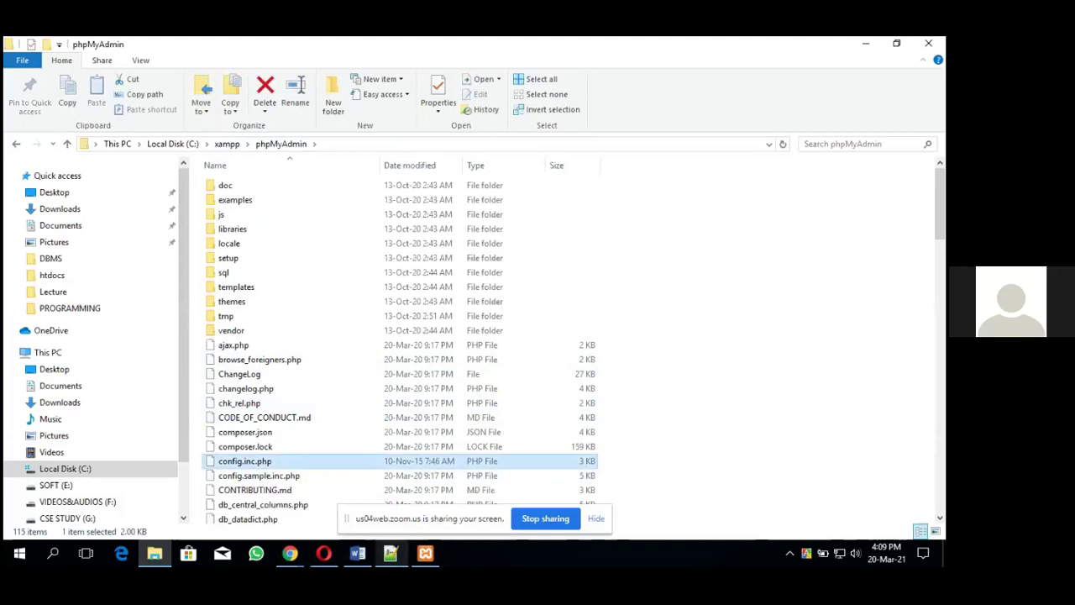
left_click(390, 553)
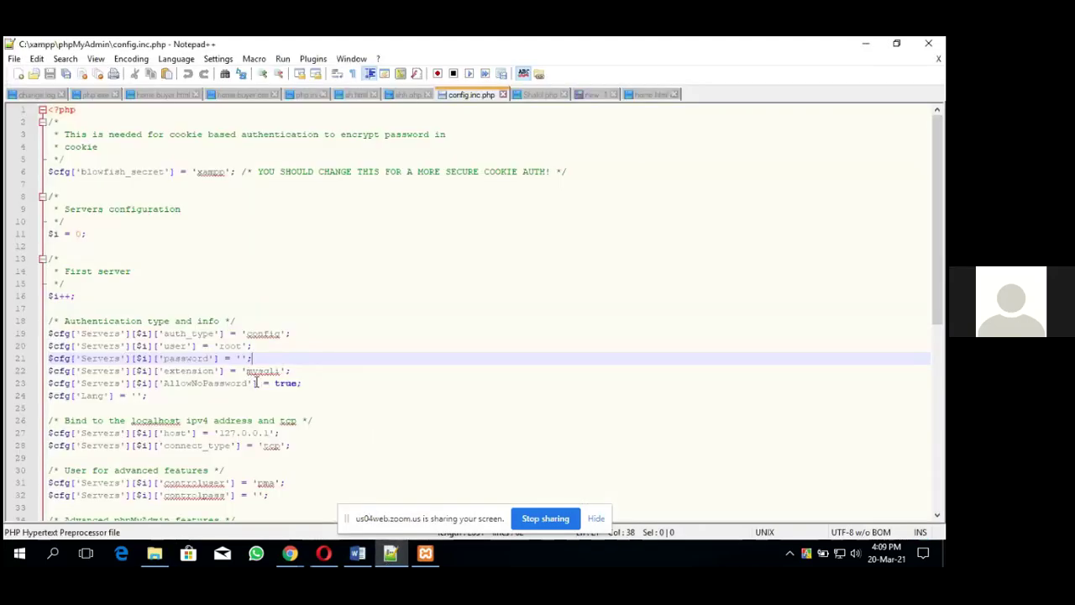
left_click(269, 358)
left_click_drag(219, 432, 268, 433)
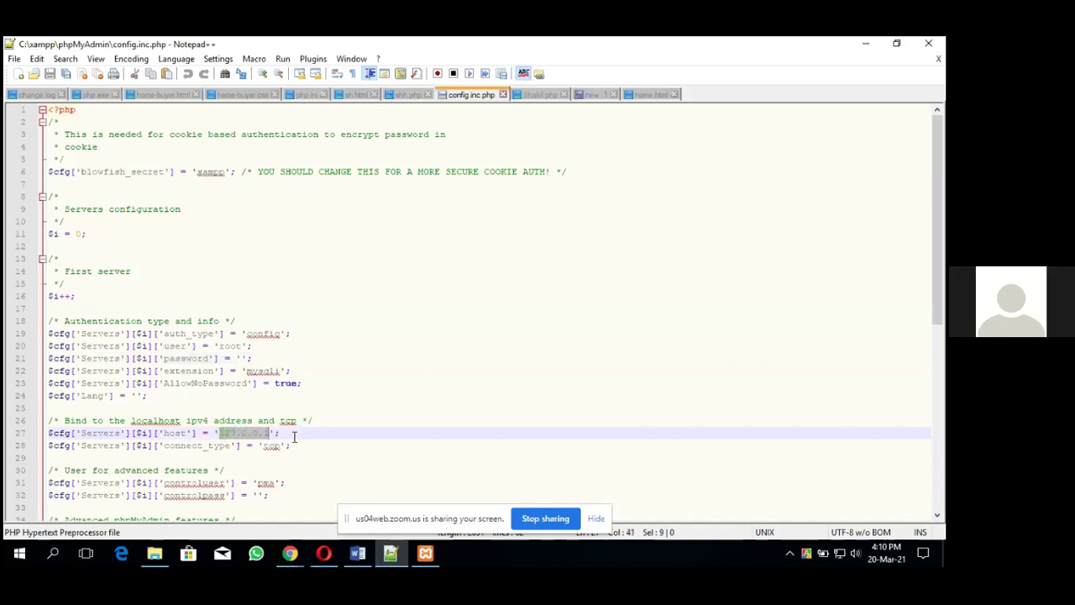
left_click(293, 436)
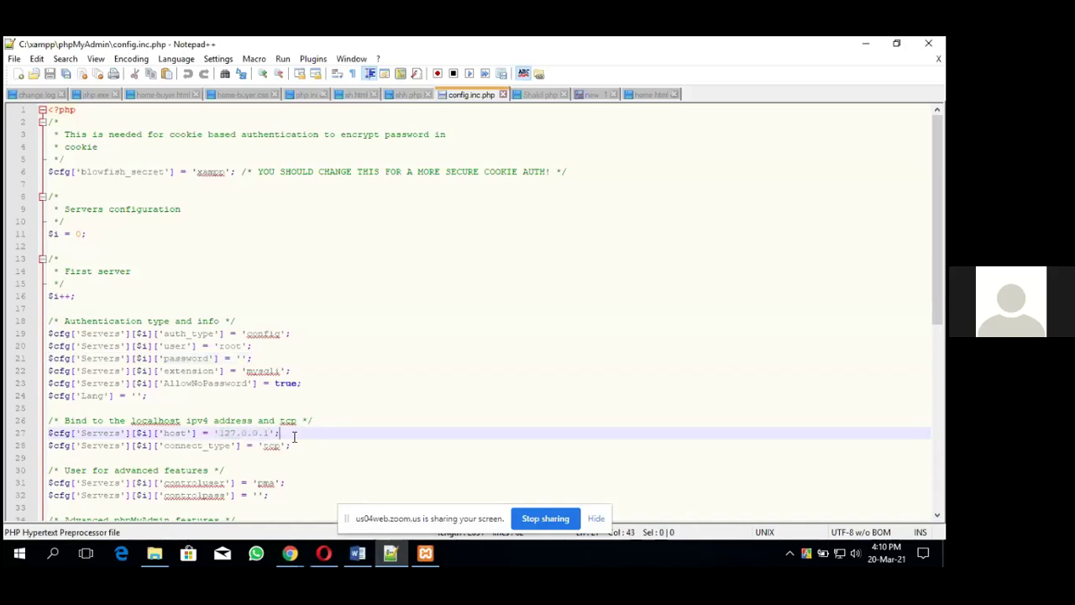
- Review the user and auth_type lines under the authentication type and info section of config.inc.php
left_click(246, 345)
left_click(328, 324)
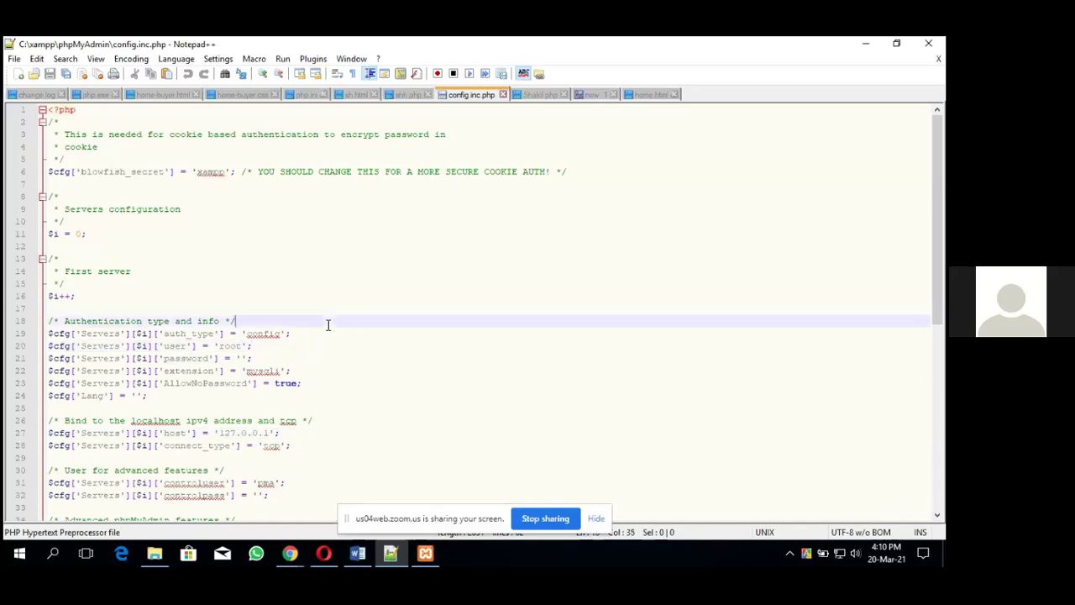
left_click(345, 334)
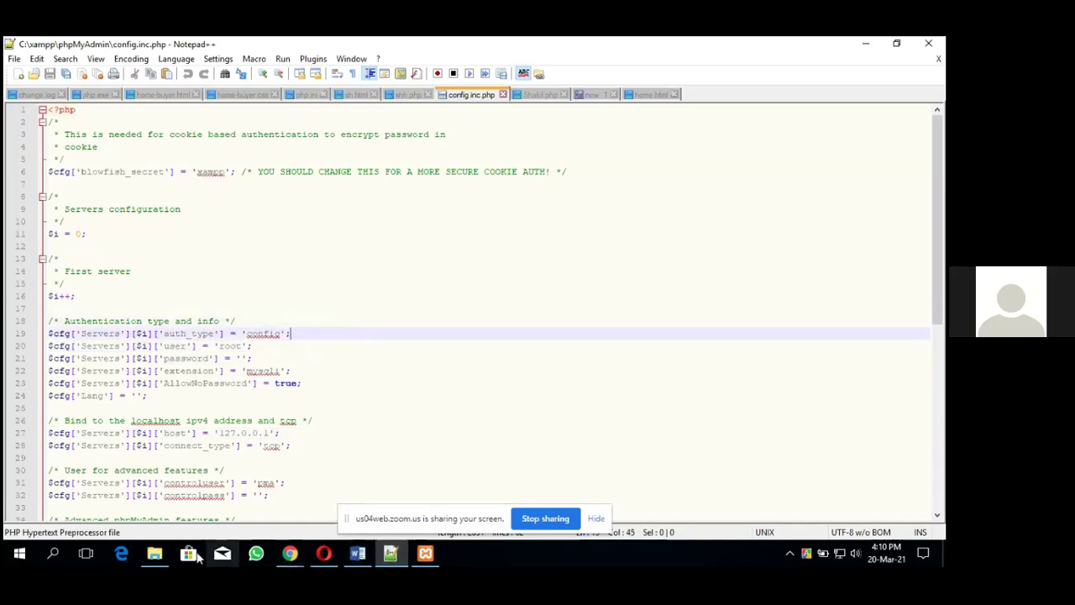
- Switch back to File Explorer and open the htdocs folder inside xampp on Local Disk (C:)
left_click(155, 556)
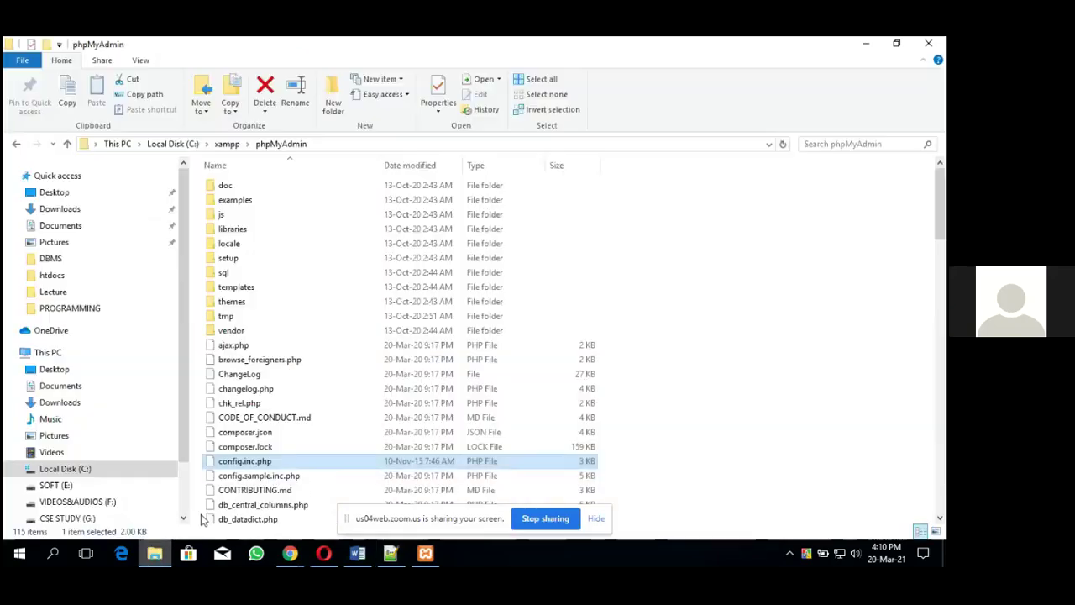
left_click(228, 145)
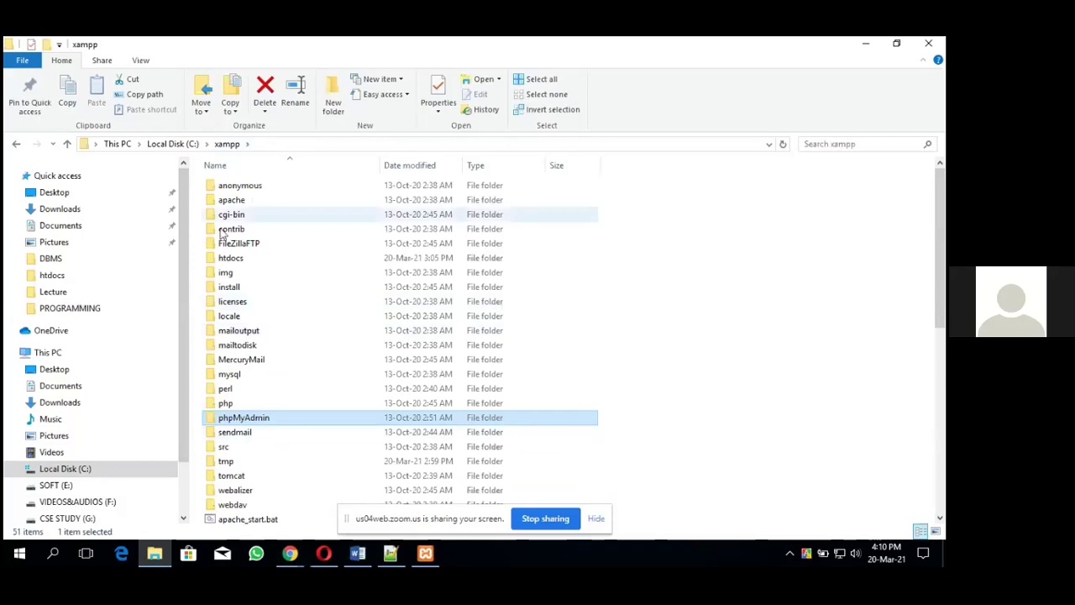
left_click(172, 147)
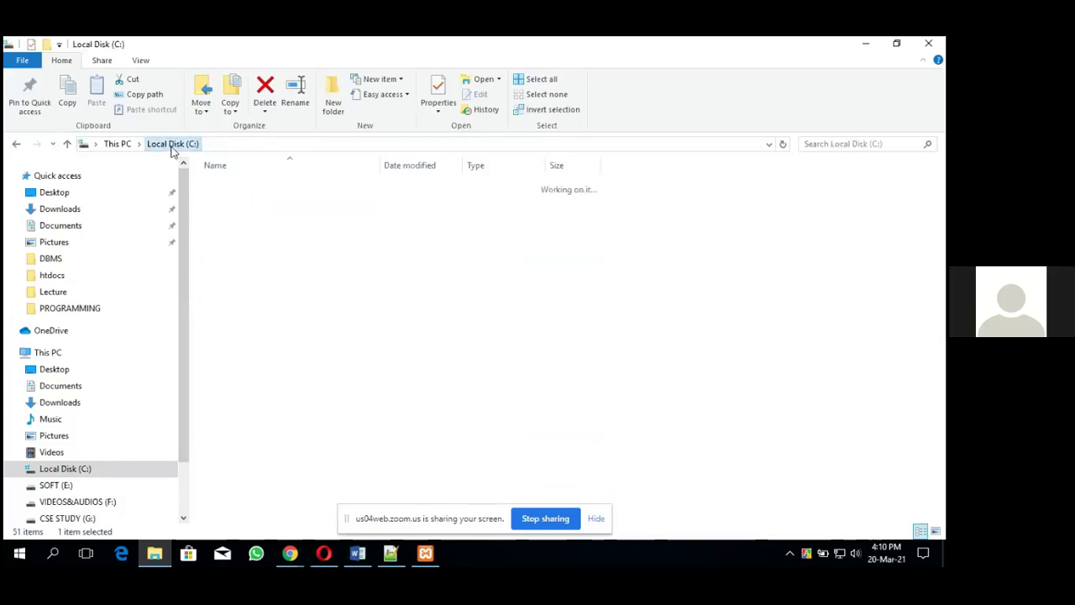
double_click(244, 288)
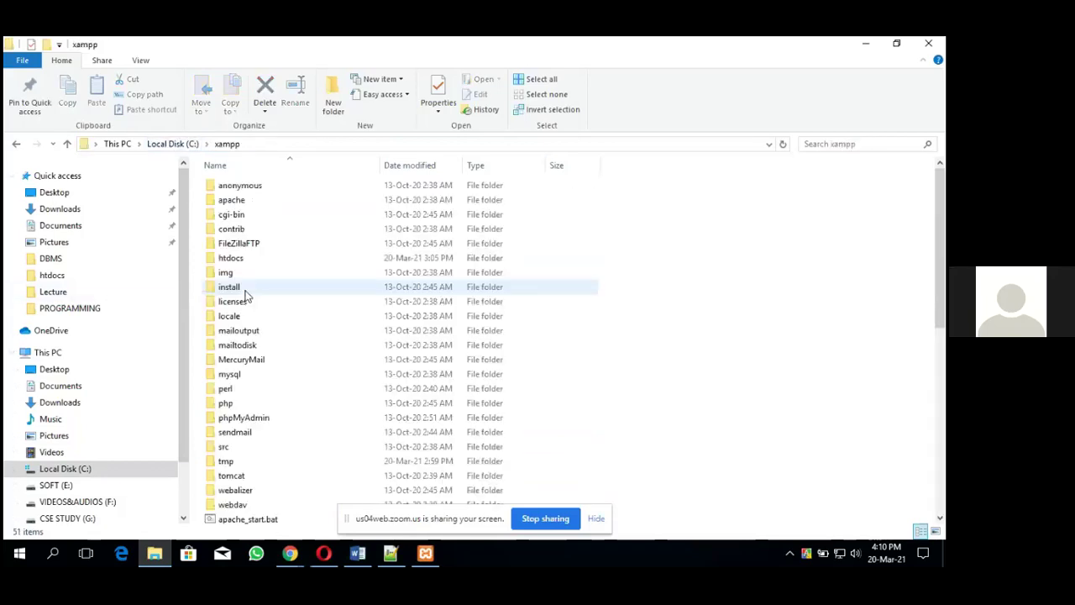
left_click(255, 261)
left_click(255, 261)
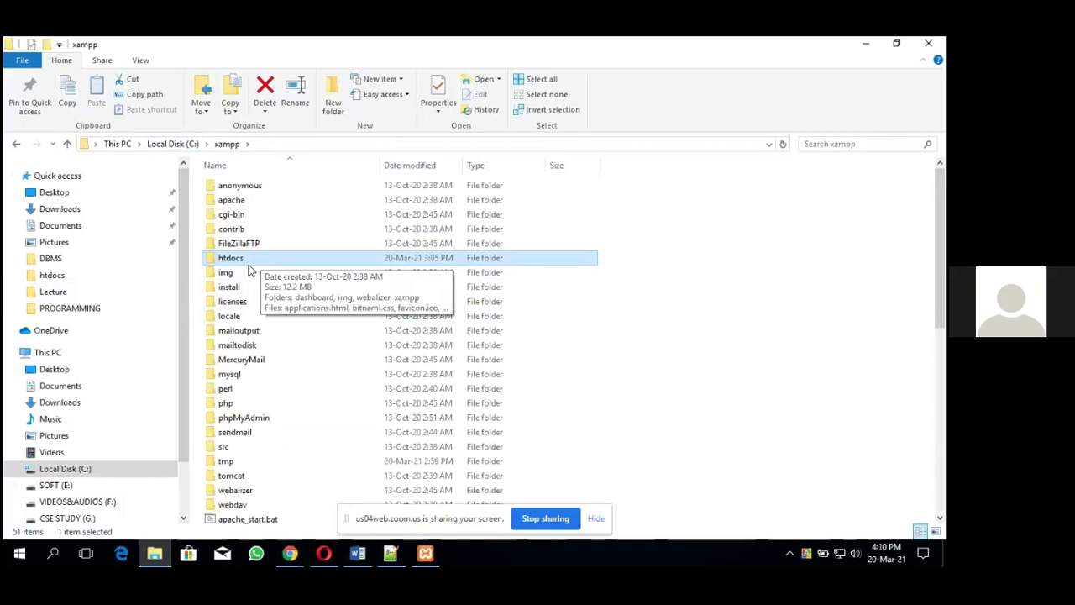
double_click(255, 261)
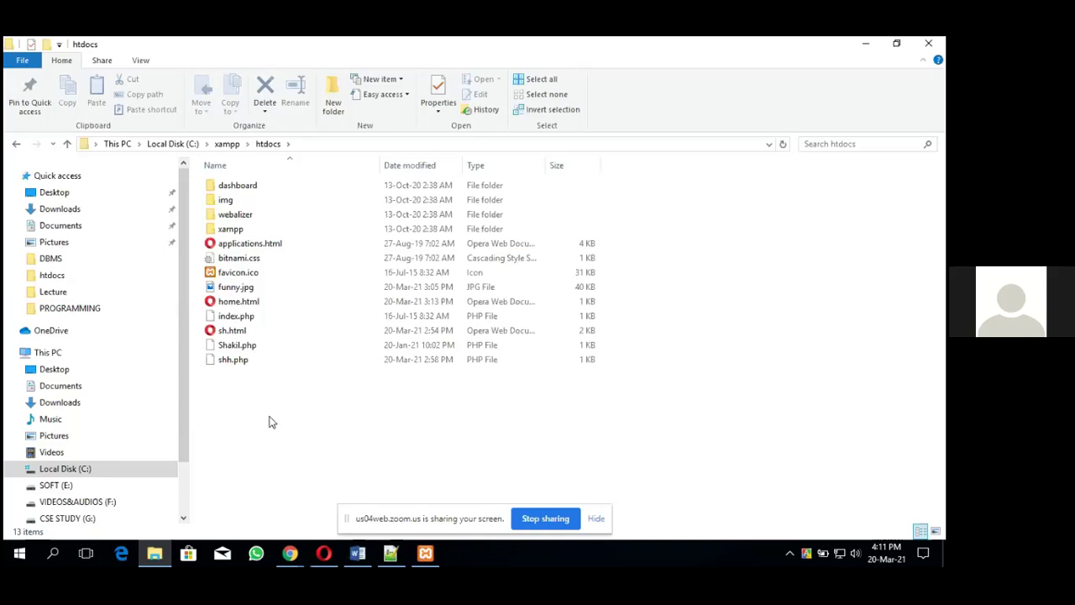
- Point out the index.php and home.html files in the htdocs folder
left_click(260, 319)
left_click(260, 320)
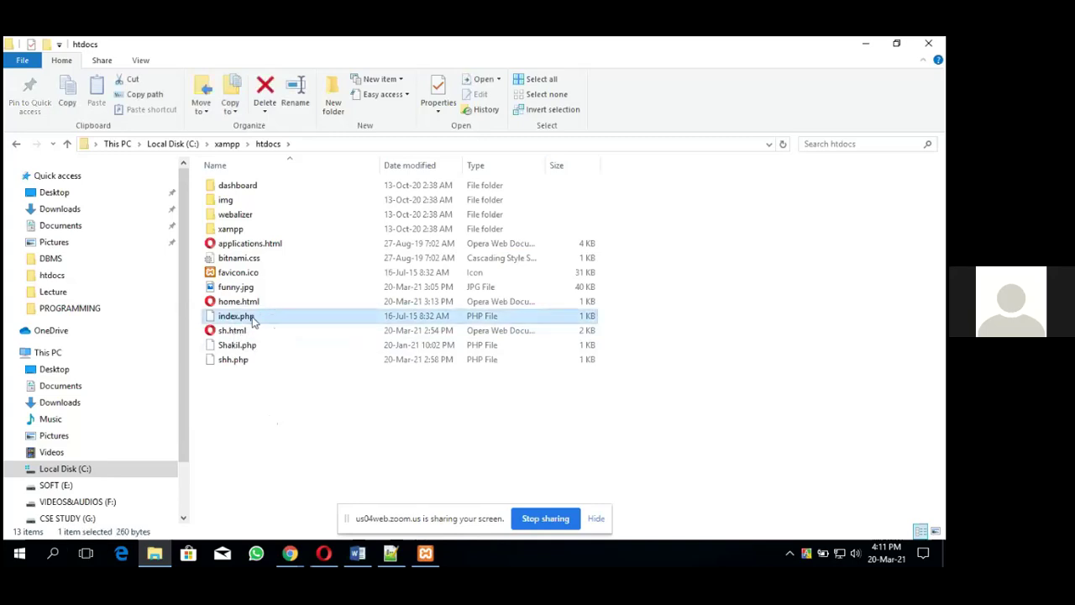
left_click(259, 394)
left_click(248, 316)
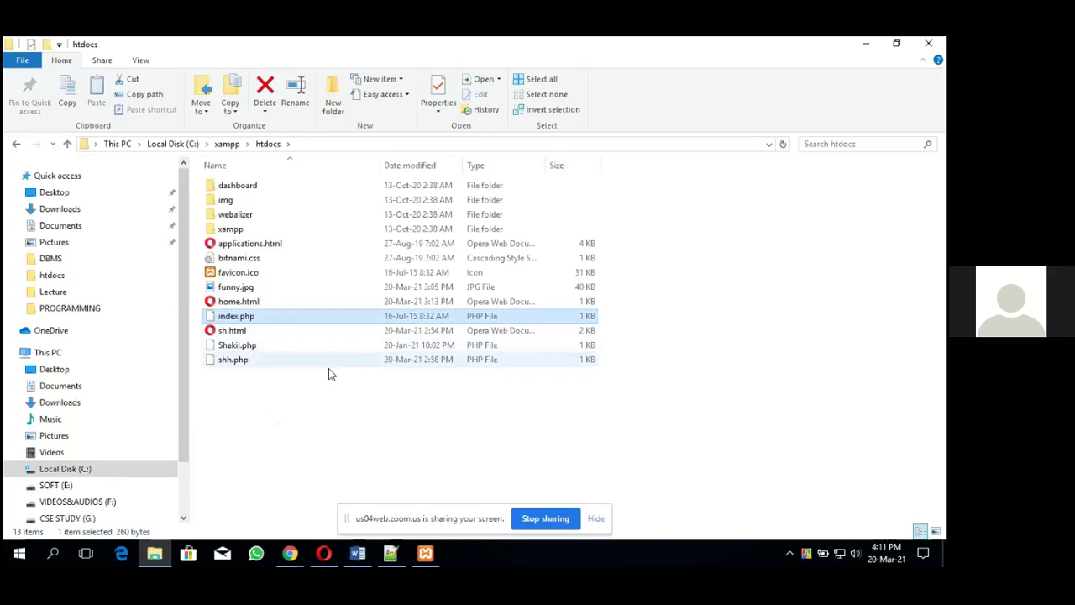
left_click(316, 433)
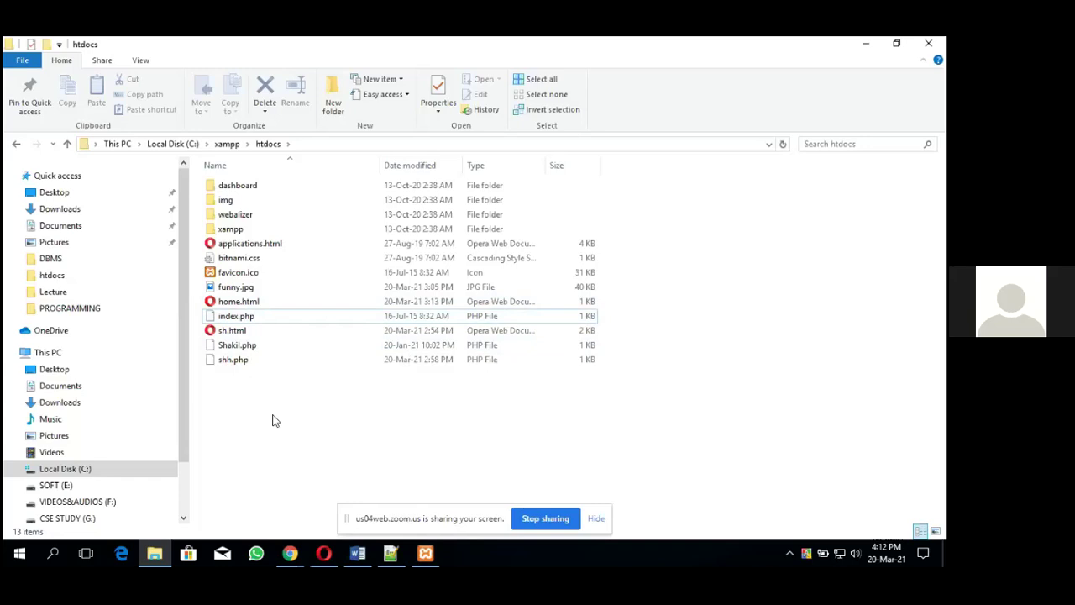
left_click(246, 307)
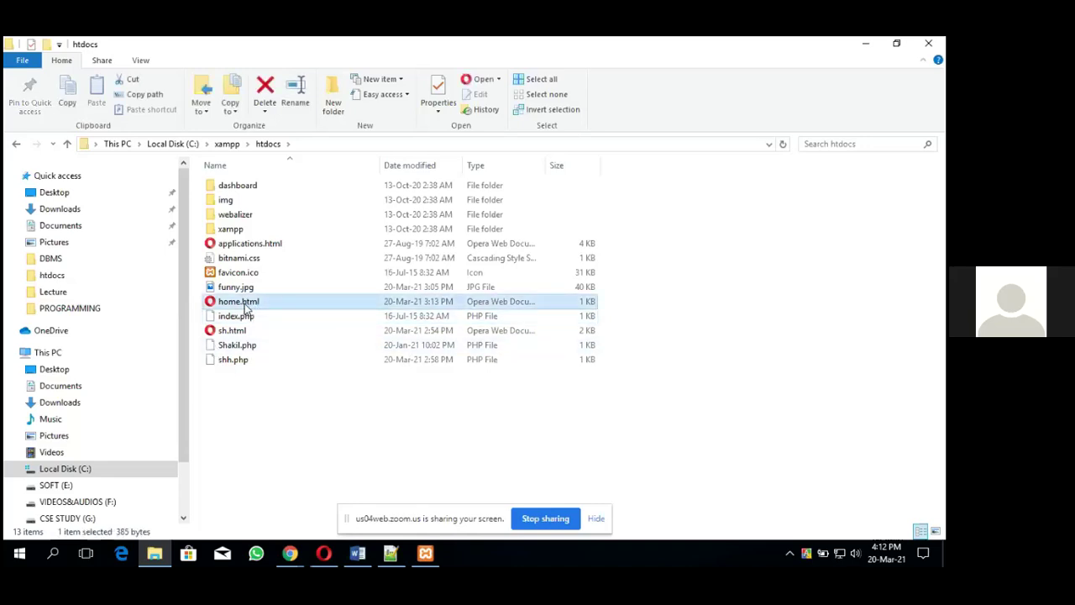